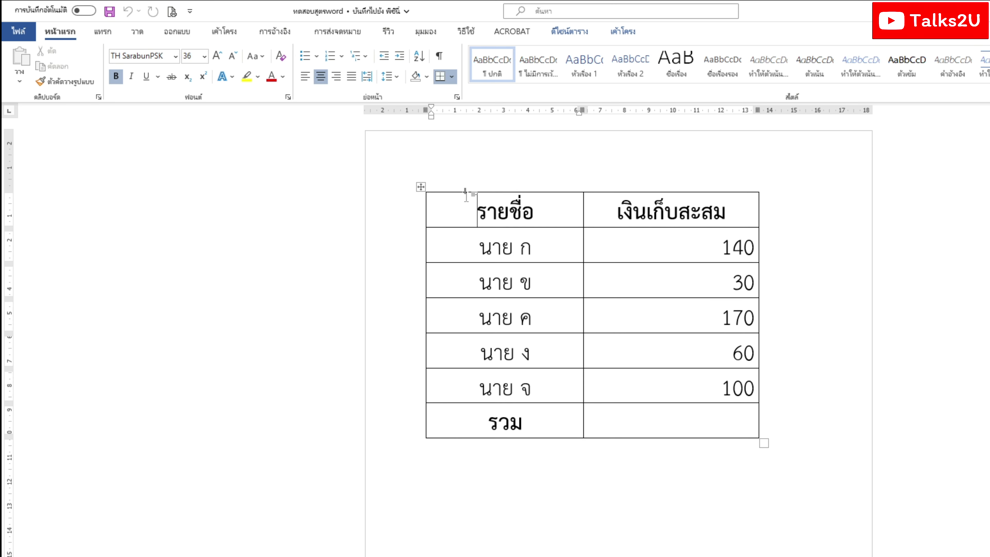
Insert an =SUM(ABOVE) formula in the empty total cell, producing a total of 500
click(720, 249)
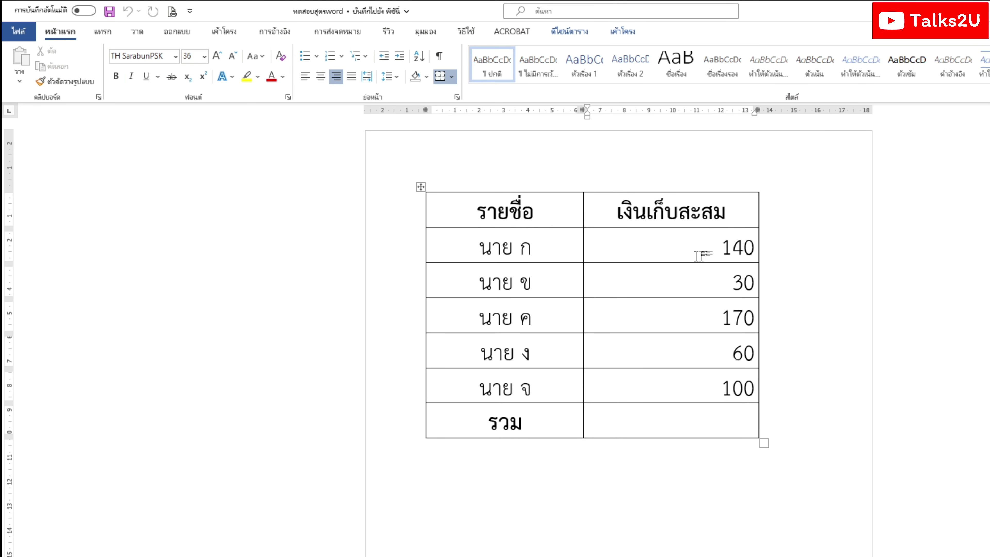
click(700, 353)
click(659, 423)
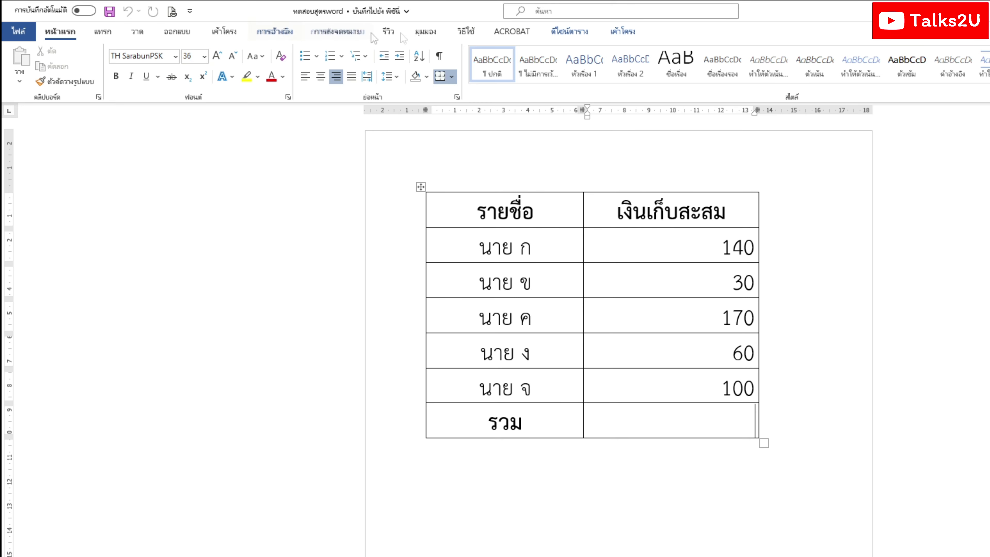
click(616, 32)
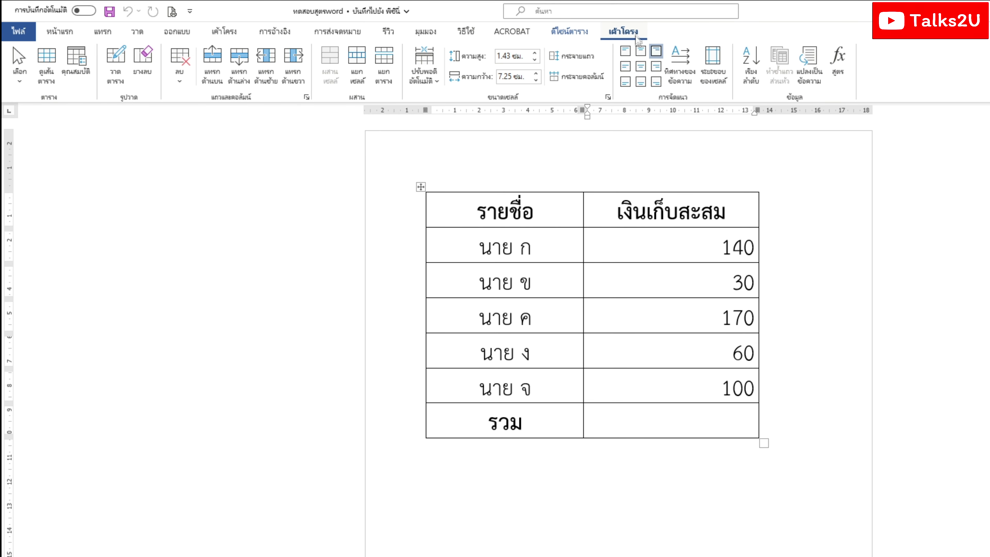
click(842, 68)
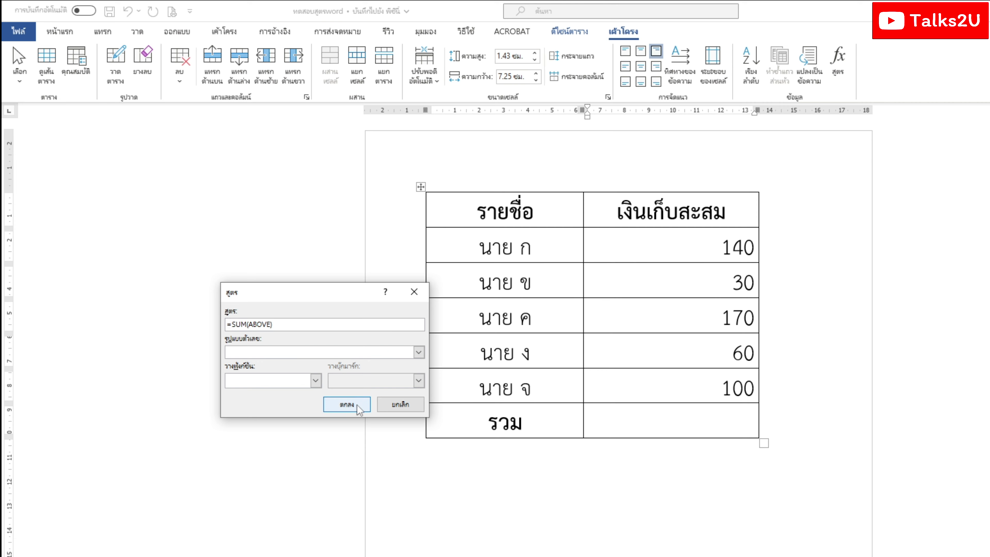
click(346, 405)
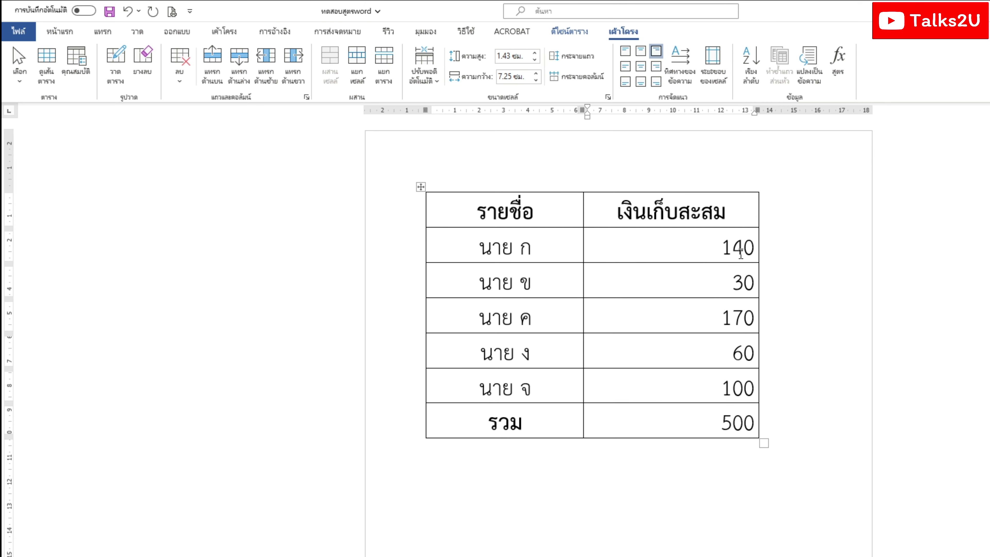
Delete the 500 result so the รวม total cell is empty again
drag(716, 249, 720, 392)
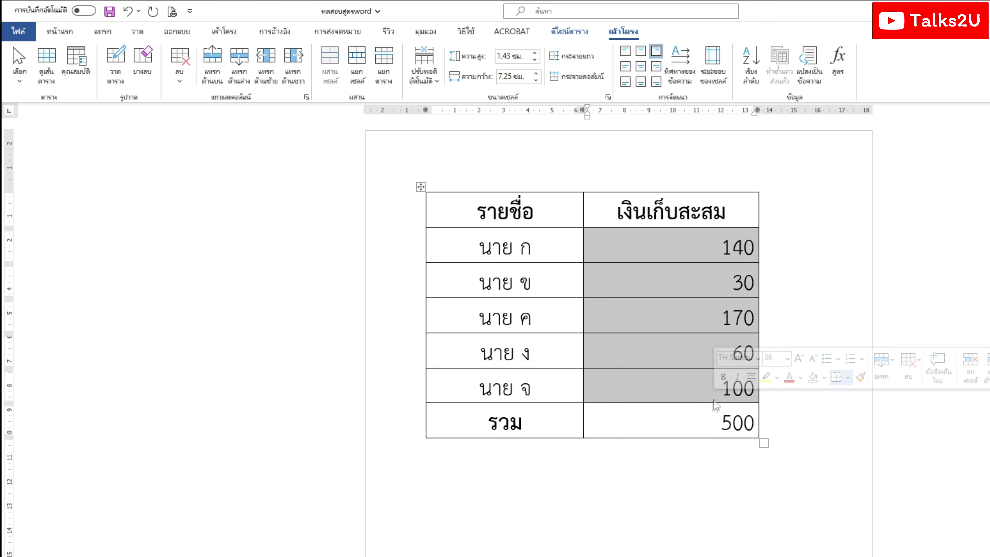
double_click(721, 423)
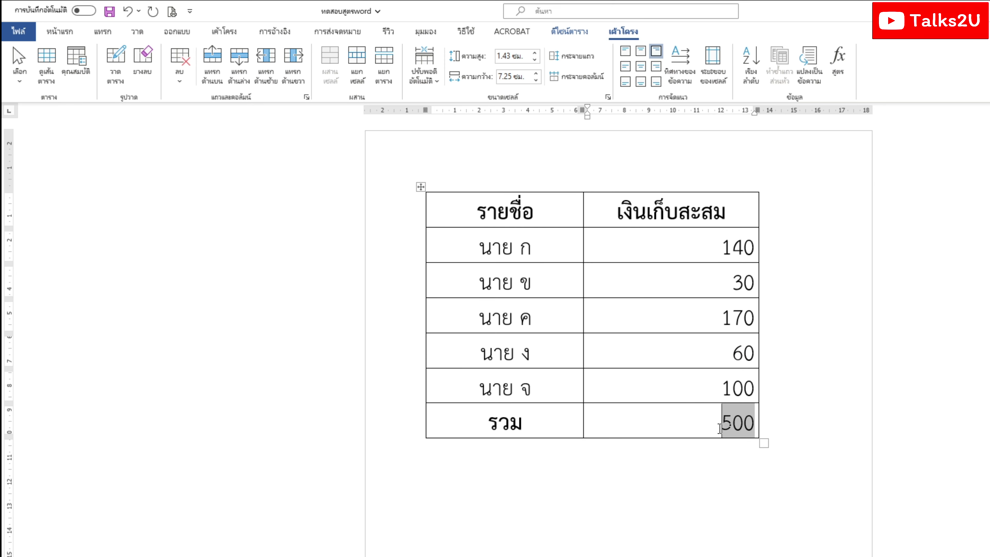
key(Delete)
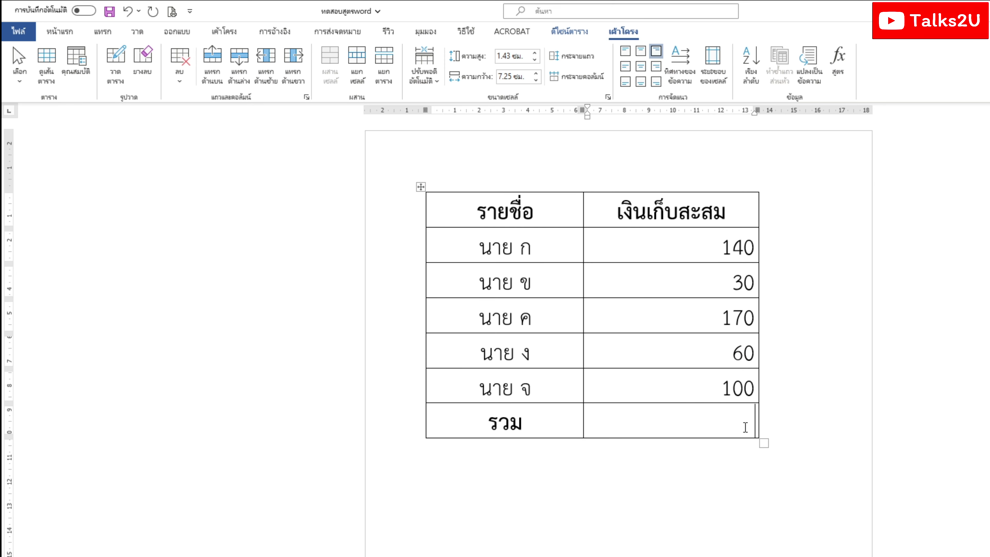
Replace SUM(ABOVE) with =b2+b3+b4+b5+b6 in the total cell's formula, showing 500
click(837, 62)
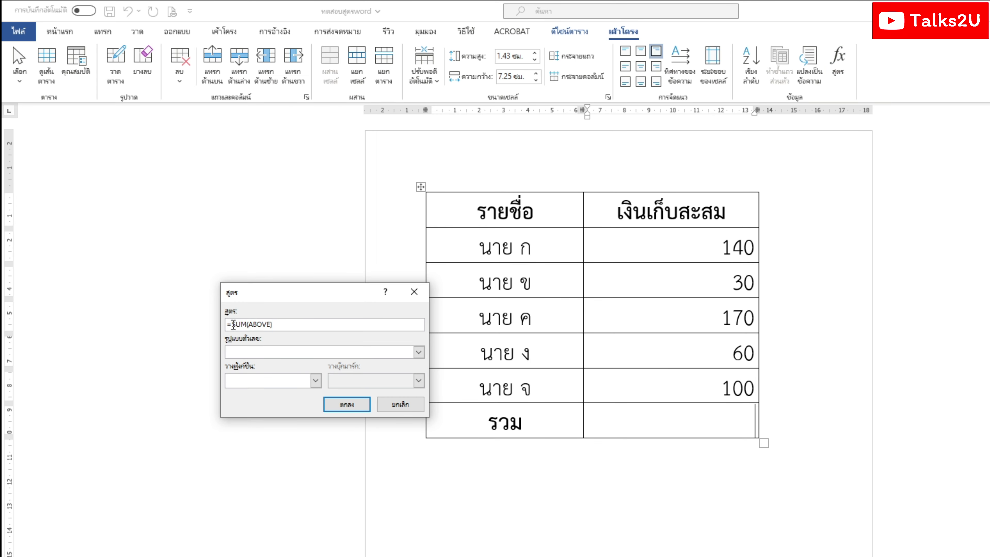
drag(232, 324, 326, 321)
text(b)
text(+b3+b4+b5+b6)
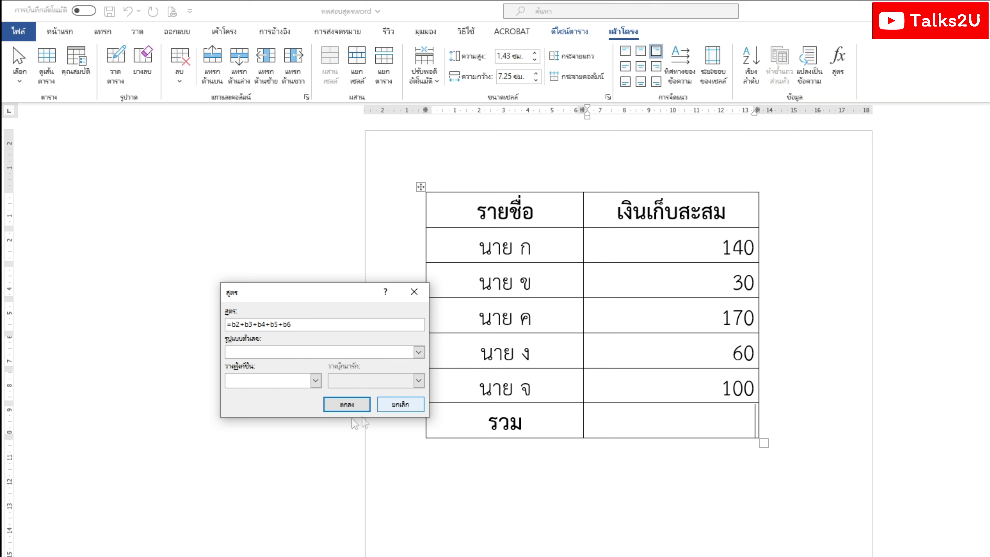
click(345, 402)
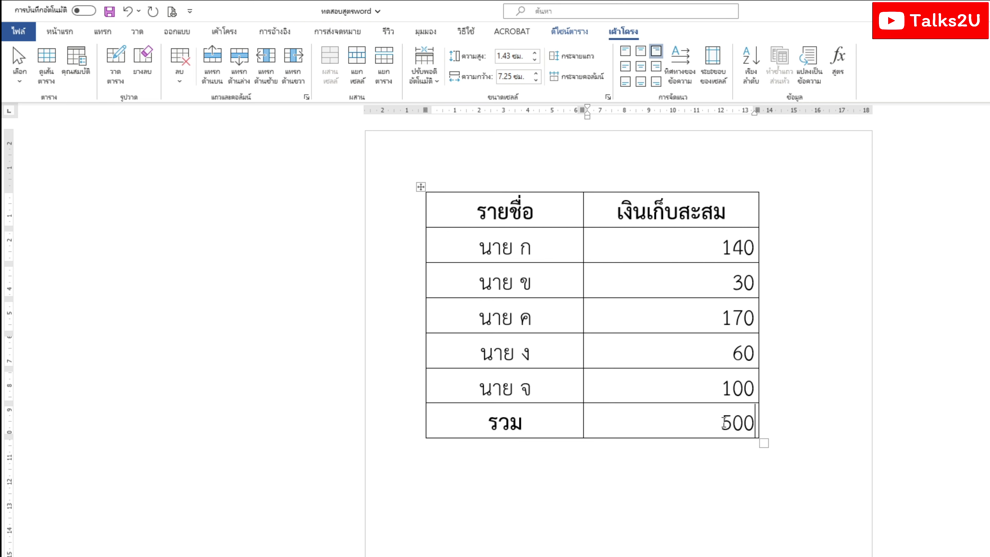
drag(720, 421, 753, 419)
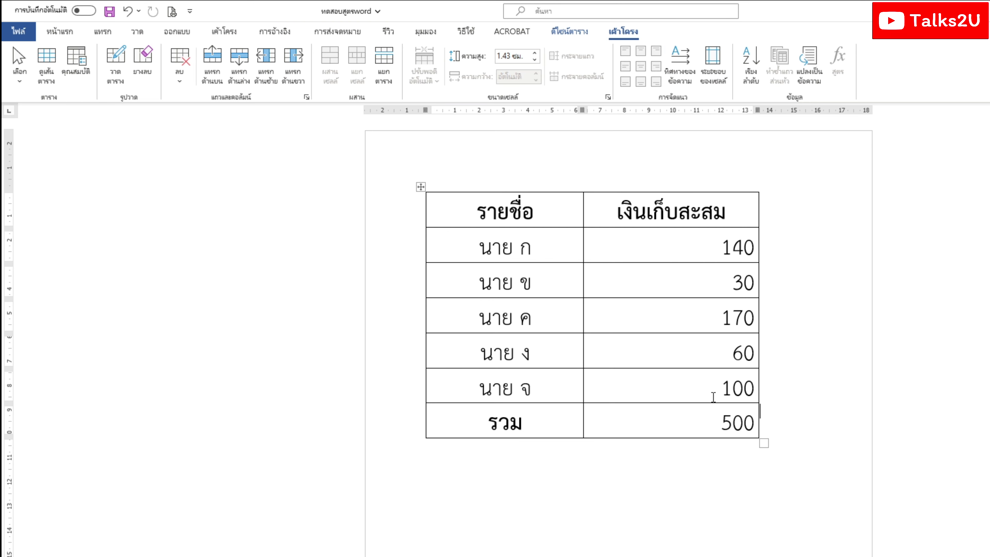
Give the total formula the ฿#,##0.00;(฿#,##0.00) number format so it reads ฿ 500.00
click(733, 420)
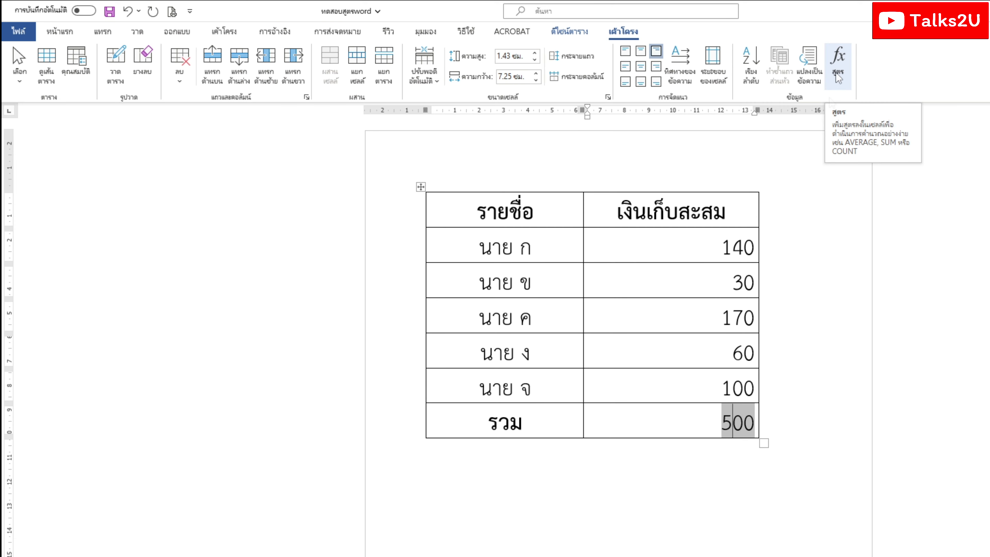
click(744, 420)
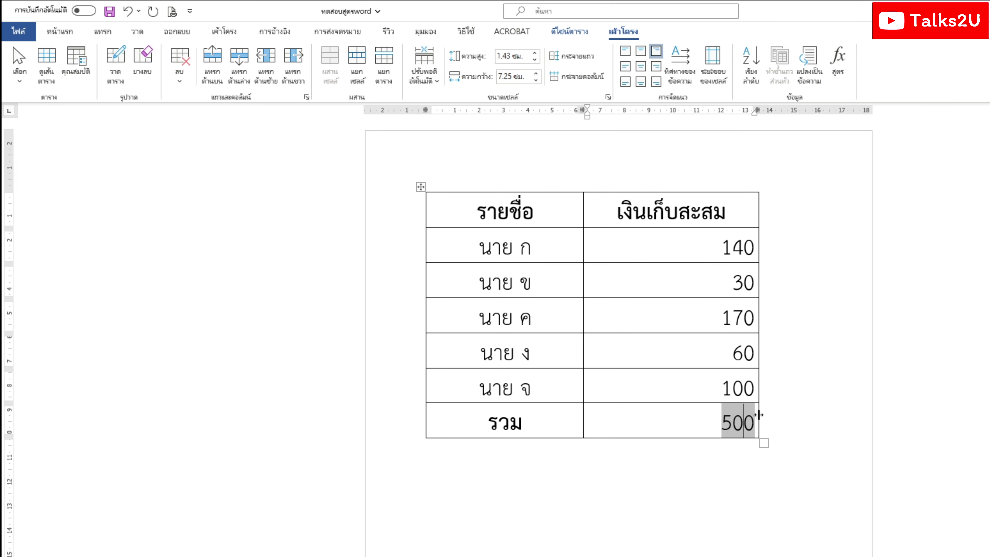
click(838, 62)
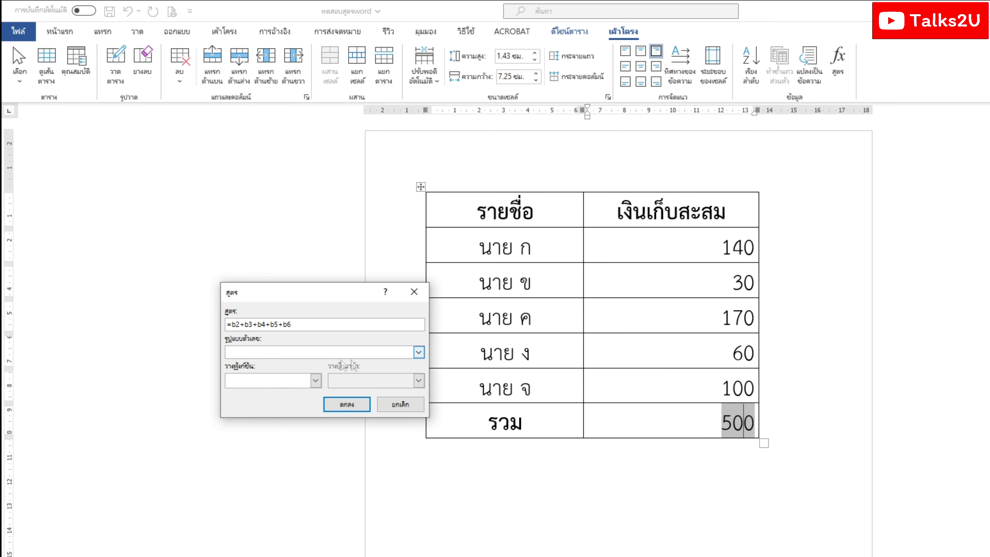
click(316, 380)
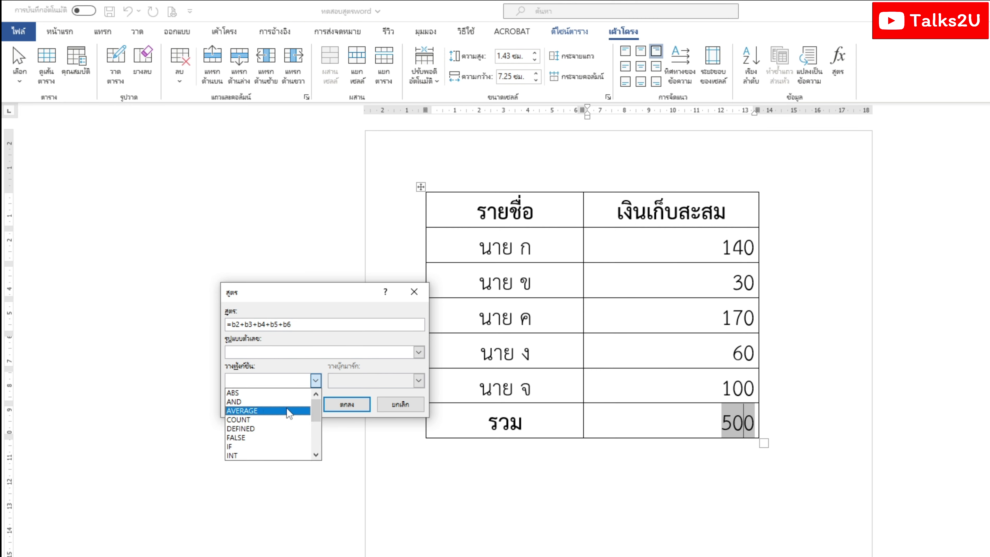
mouse_move(319, 413)
mouse_down()
mouse_move(316, 449)
mouse_move(331, 394)
mouse_up()
click(419, 352)
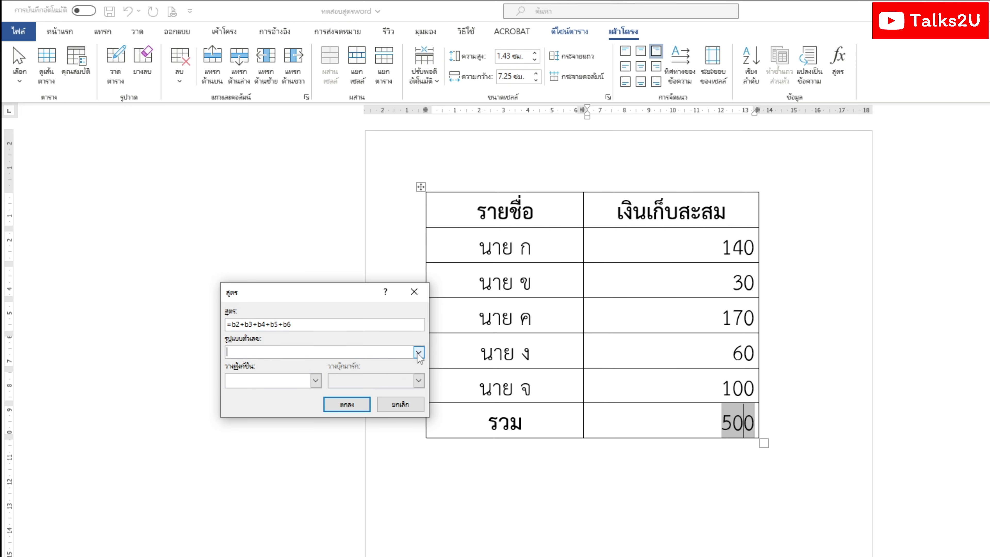
click(420, 352)
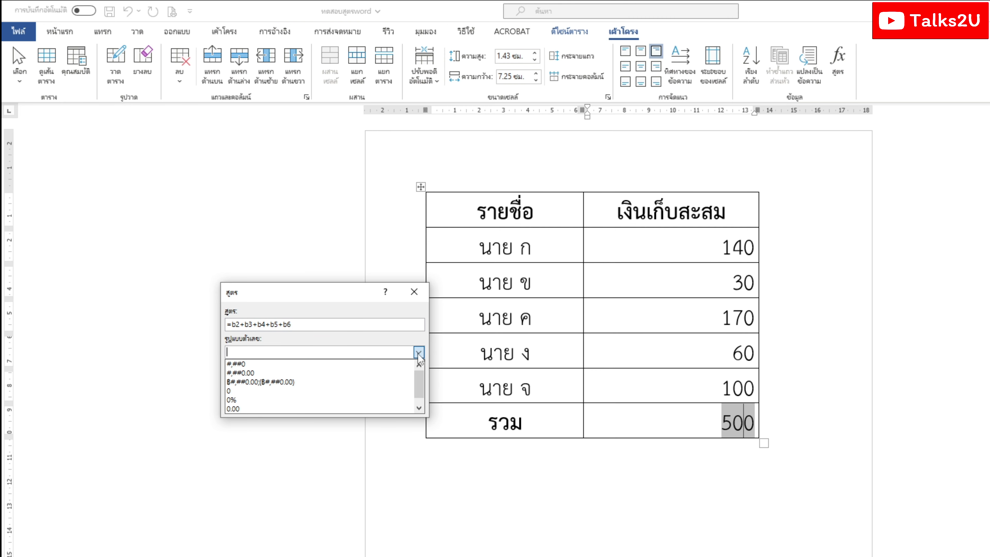
click(269, 382)
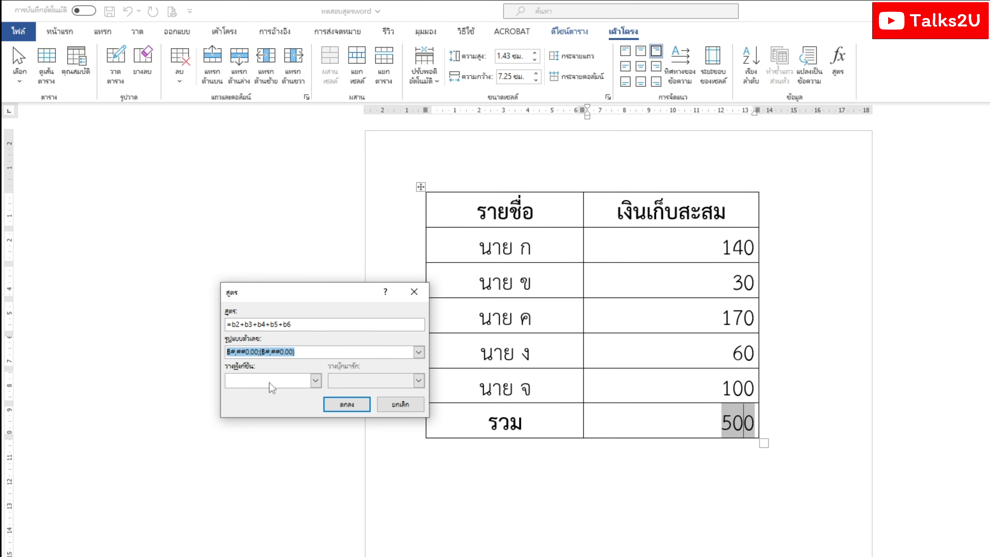
click(337, 406)
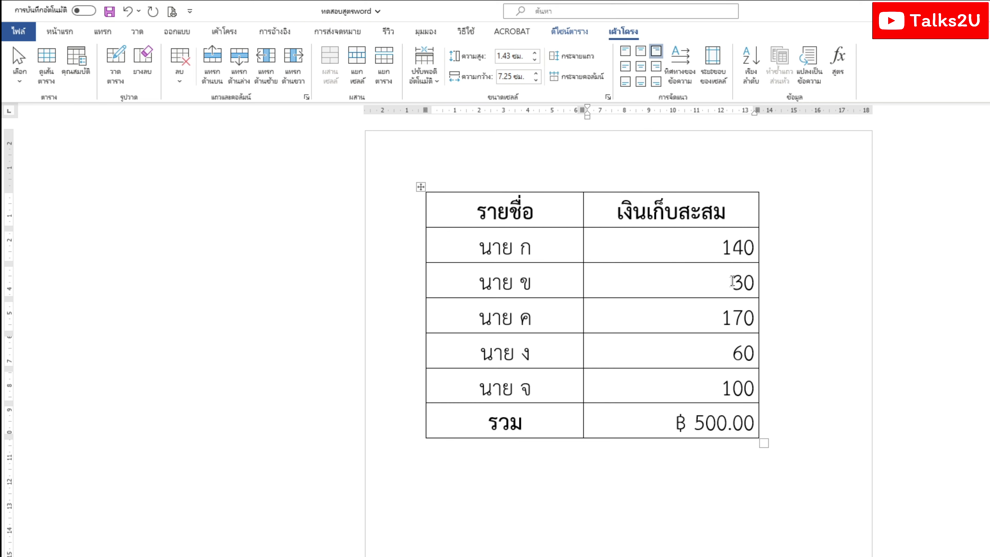
Replace the second-row amount 30 with 50
drag(733, 280, 757, 282)
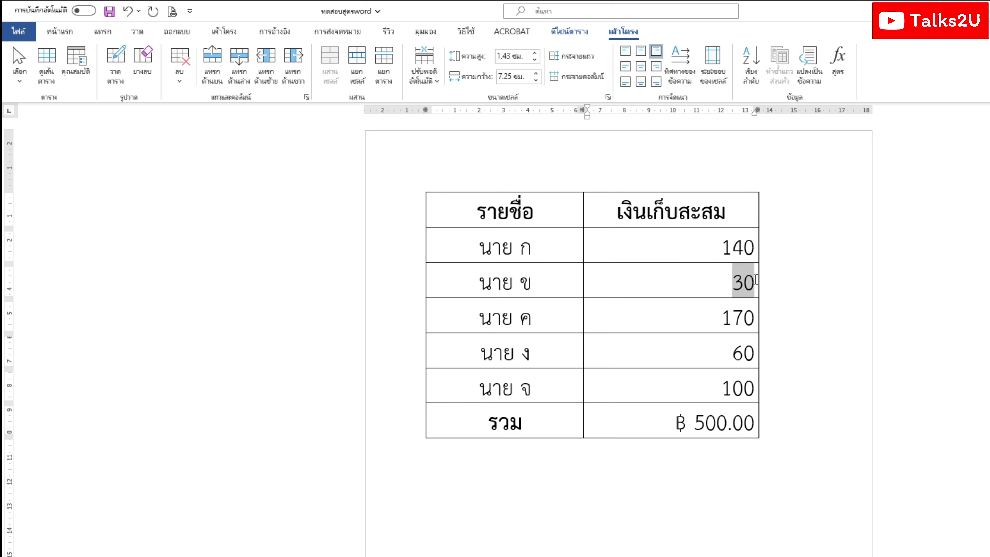
text(50)
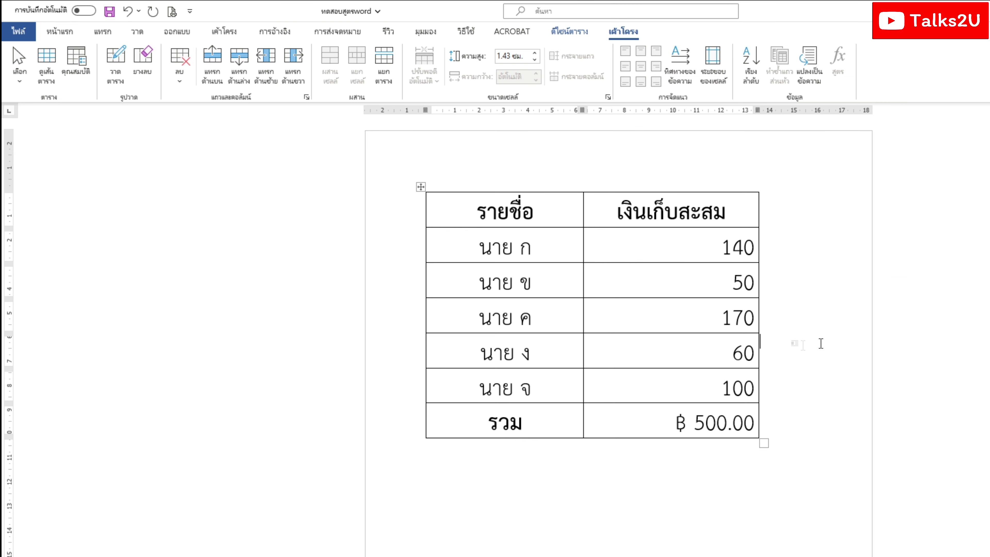
click(712, 421)
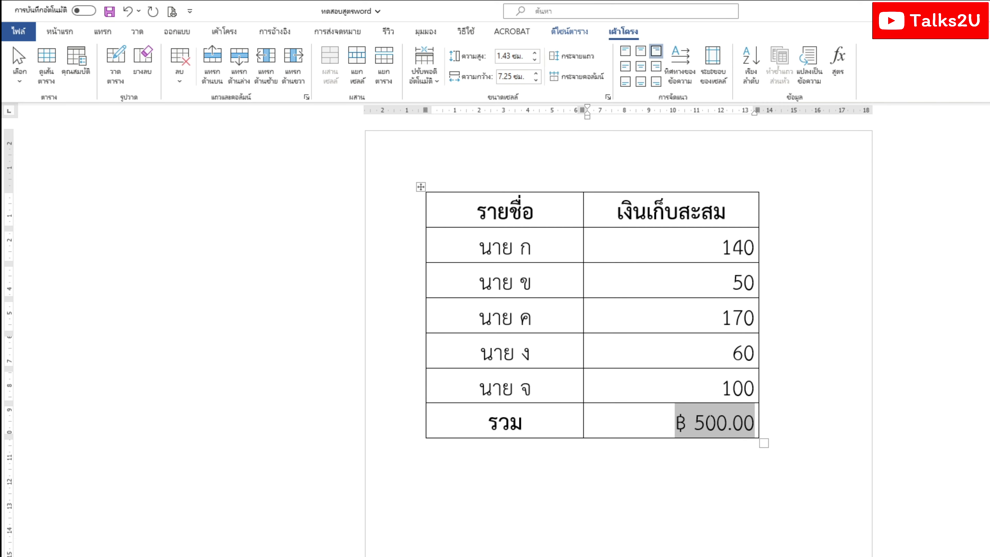
Use Update Field on the total so it now reads ฿ 520.00
right_click(711, 422)
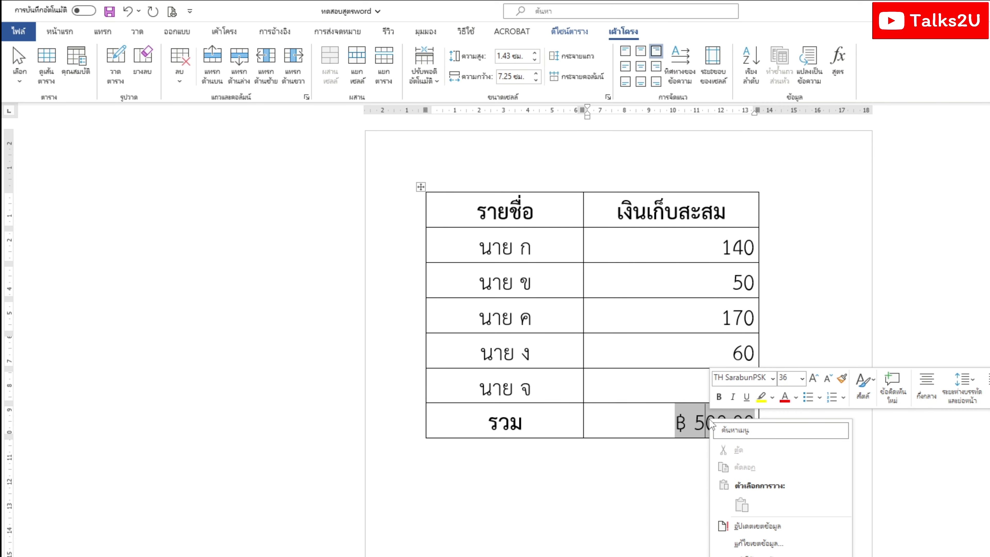
click(767, 524)
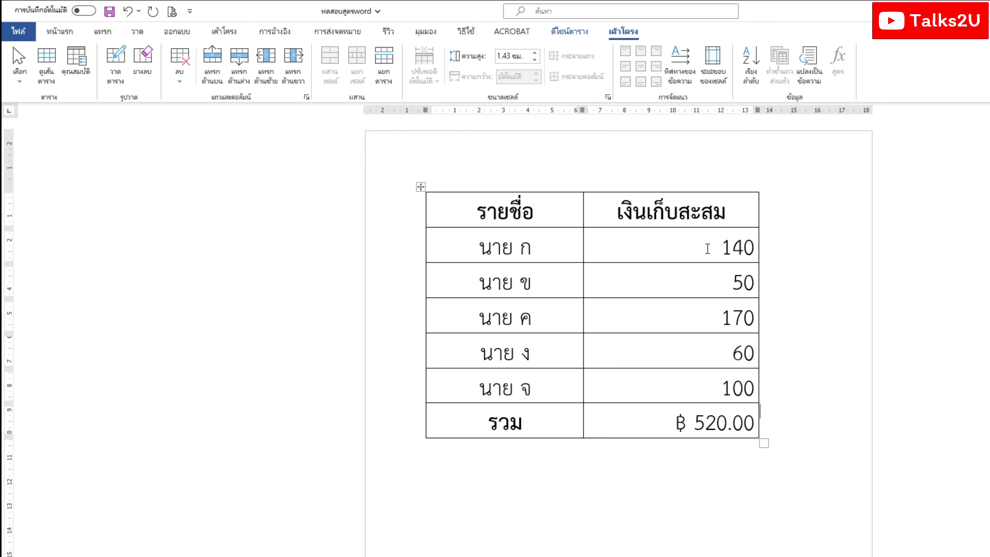
Edit the amounts: 140 becomes 500, 60 becomes 70, and 170 becomes 160
drag(717, 243, 746, 246)
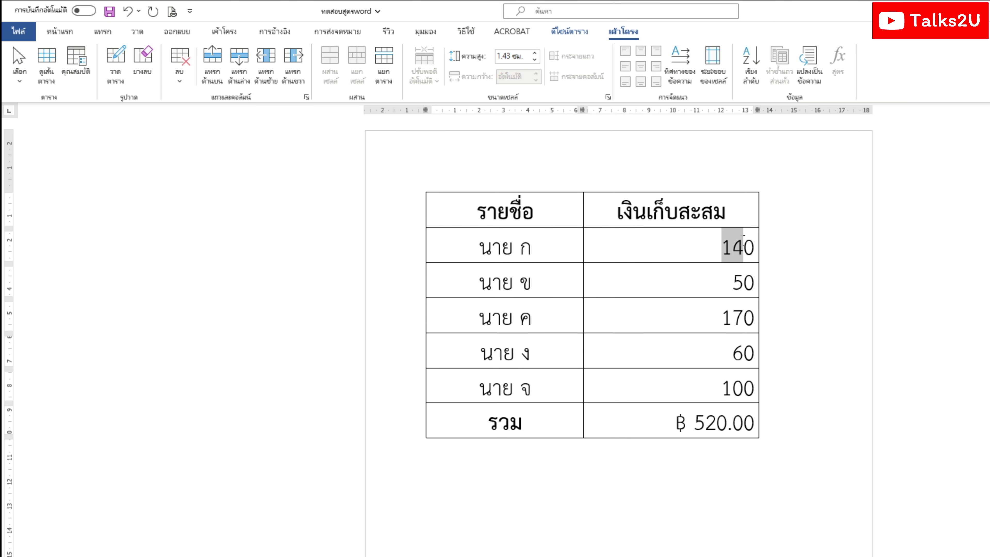
text(500)
drag(733, 353, 743, 355)
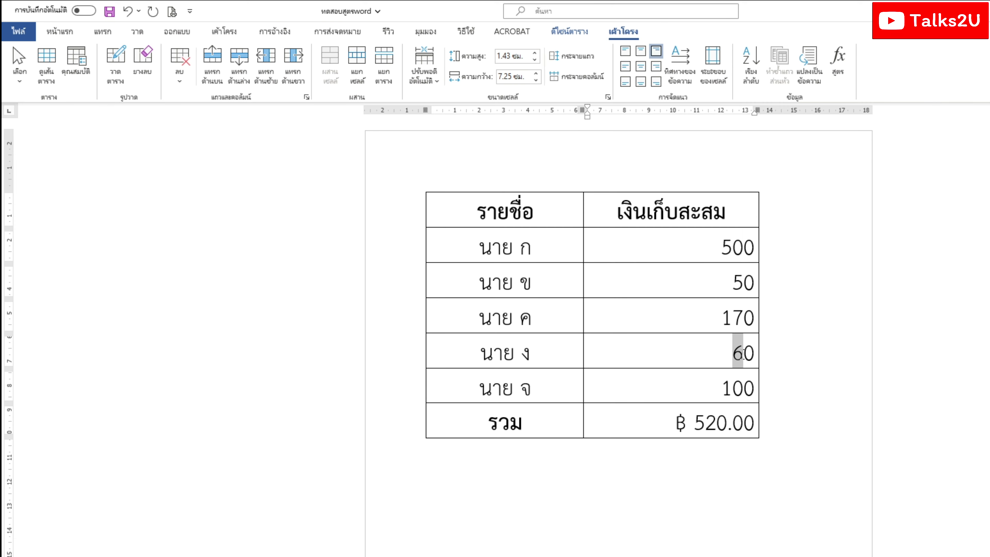
text(7)
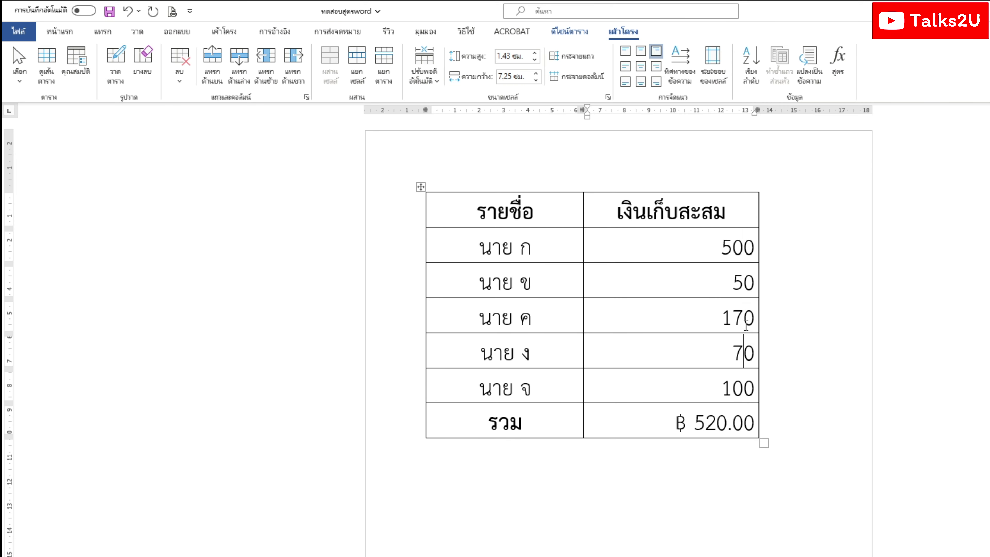
drag(732, 315, 743, 316)
text(6)
key(Right)
key(Right)
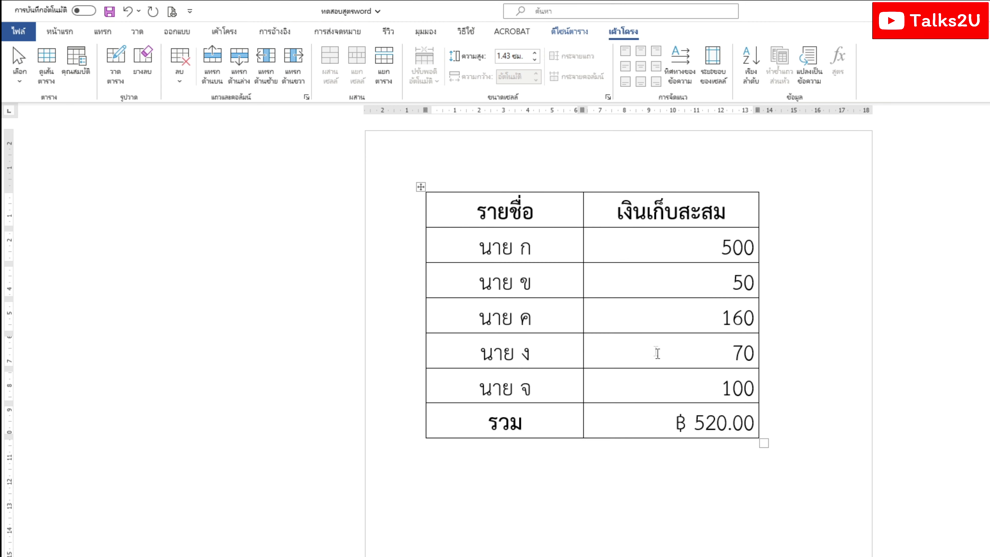
Select the whole table and press F9 to recalculate the total to ฿ 880.00
click(421, 187)
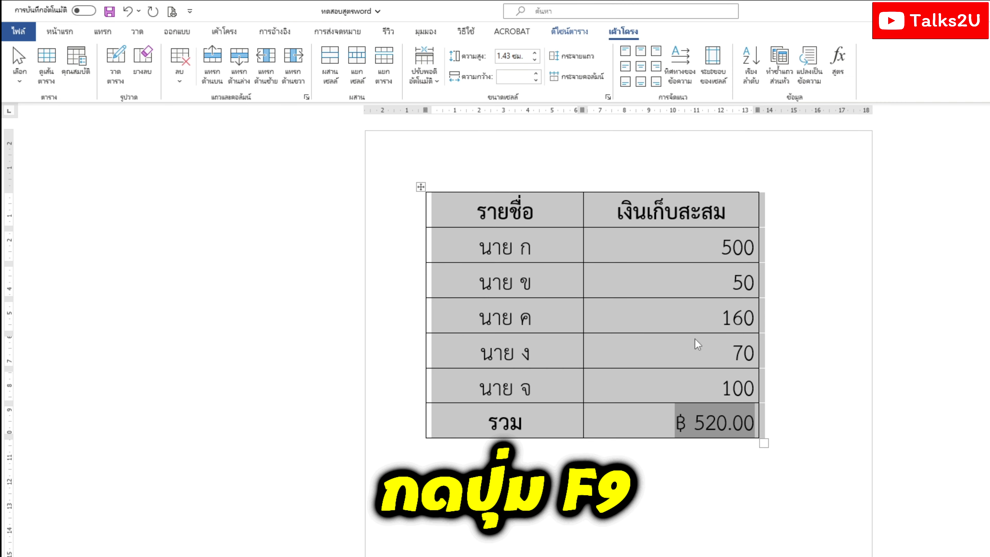
key(F9)
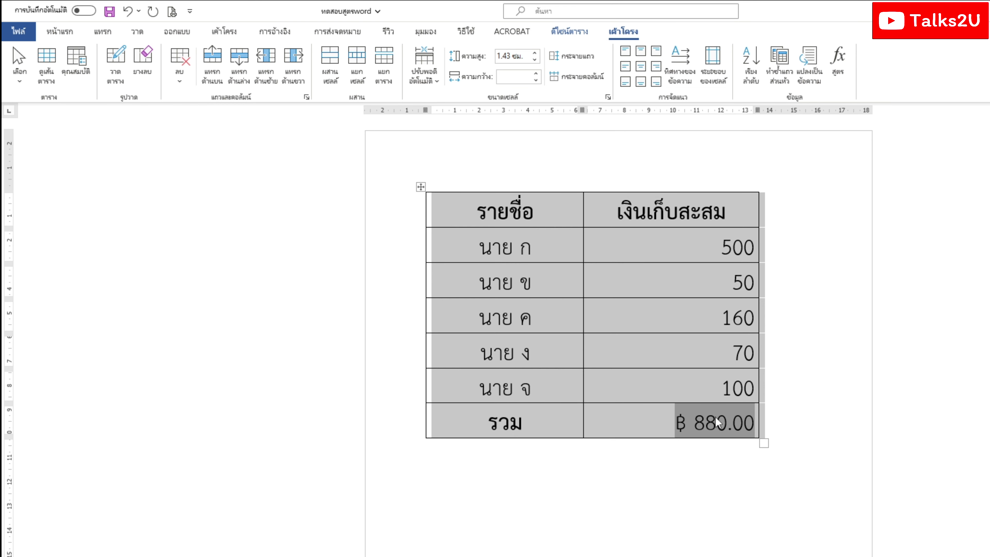
click(716, 422)
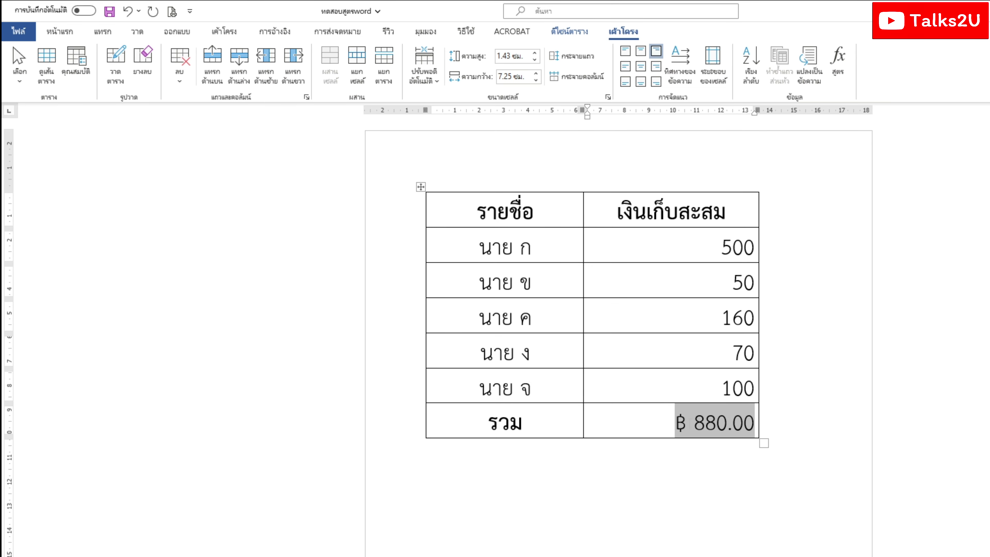